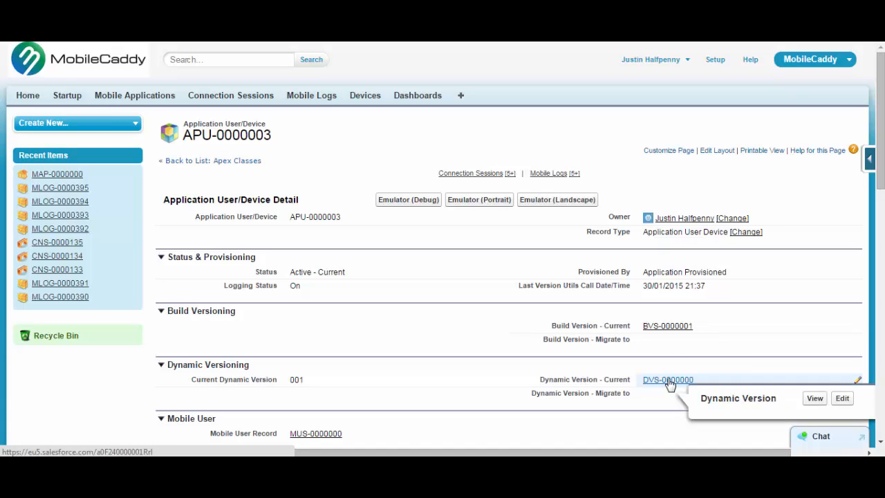
# Start creating a new mobile table from the app data version linked to the device's current dynamic version.
pyautogui.click(668, 380)
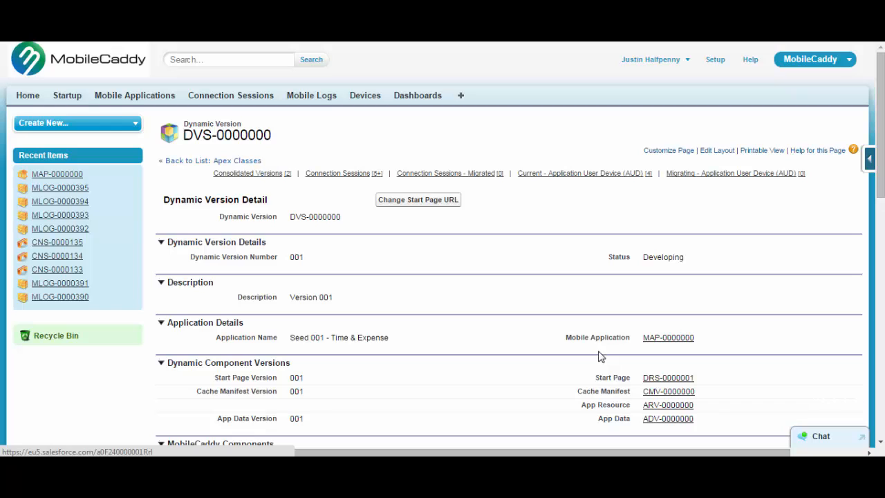
pyautogui.moveTo(662, 426)
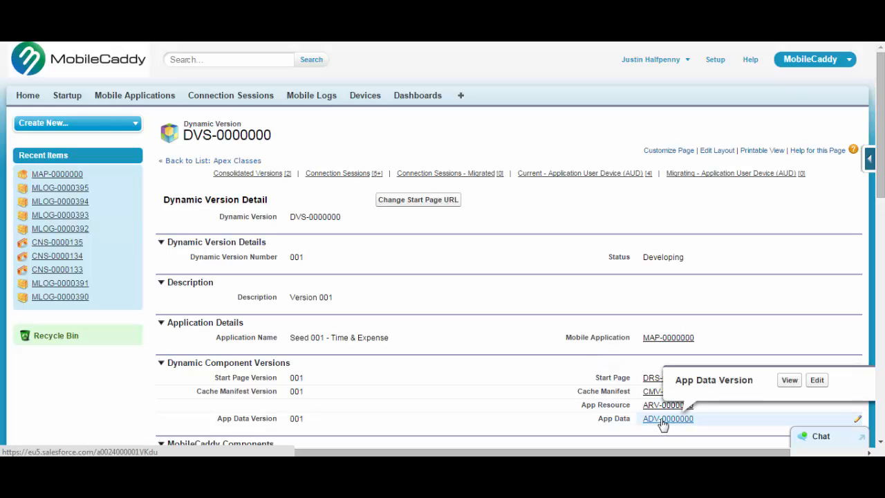
pyautogui.click(662, 419)
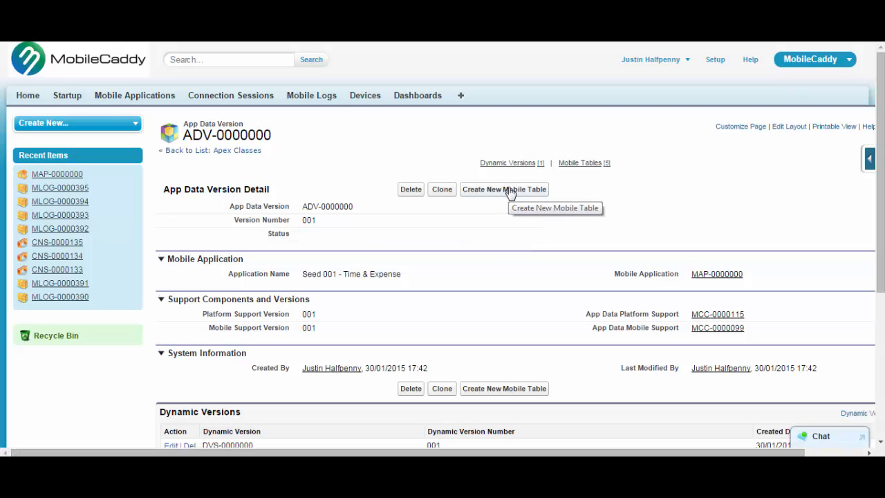
pyautogui.click(509, 192)
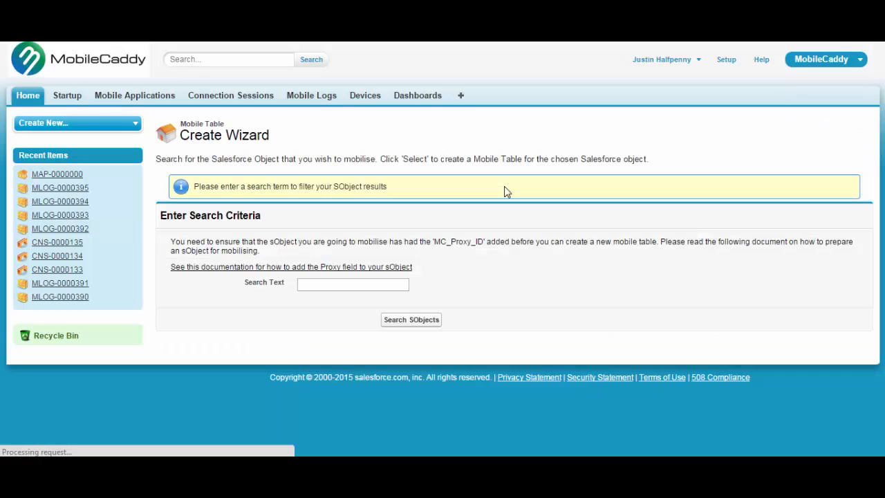
# Search the Salesforce objects for "test" and select Test Object Text (Test_Object_Text__c) as the object to mobilise.
pyautogui.click(304, 284)
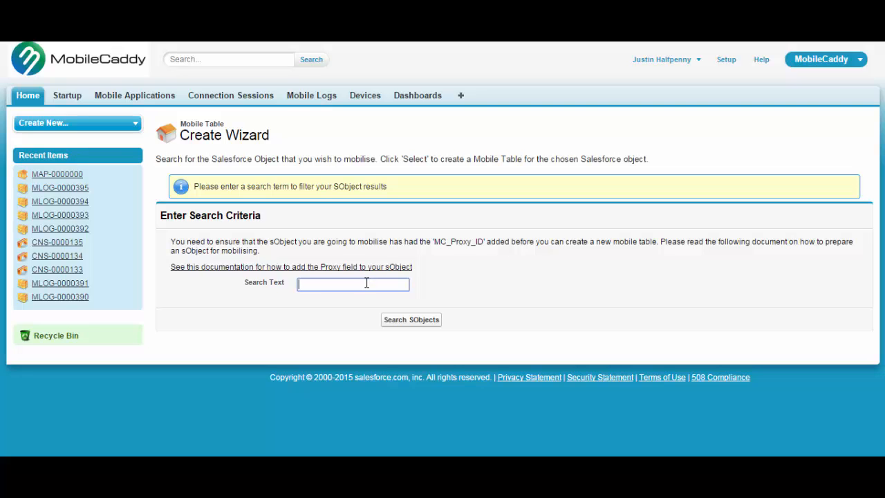
pyautogui.write('test')
pyautogui.click(408, 325)
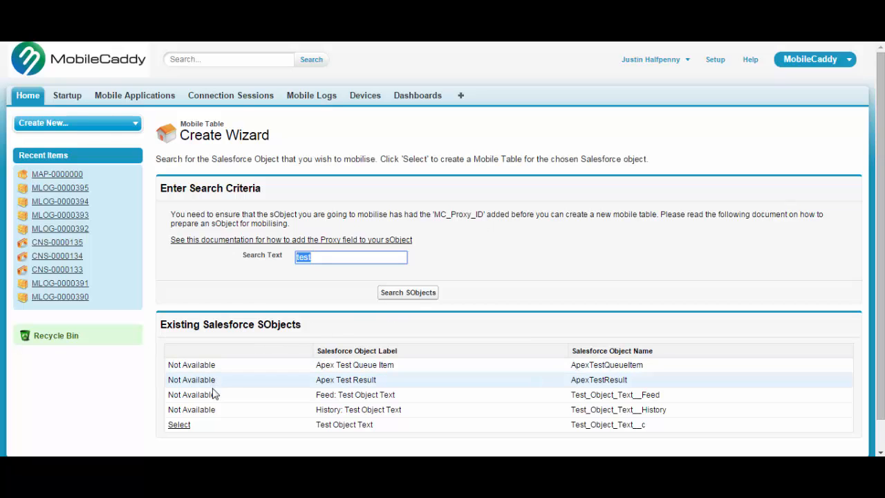
pyautogui.click(178, 425)
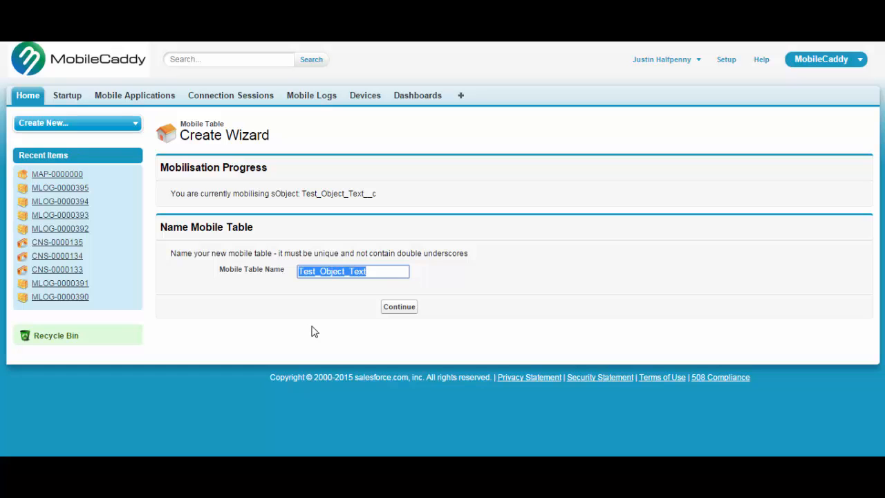
# Accept Test_Object_Text as the table name and create the mobile table with sync type Dynamic (Submit First/Retain).
pyautogui.click(390, 314)
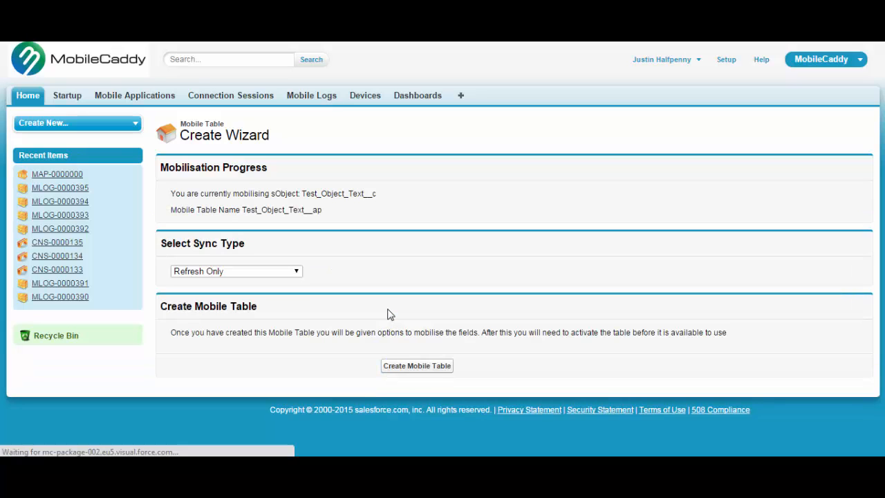
pyautogui.click(289, 275)
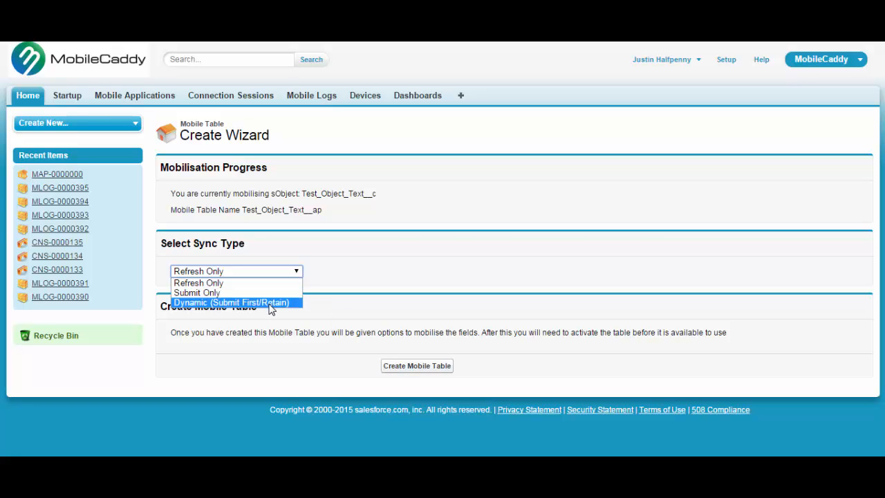
pyautogui.click(271, 302)
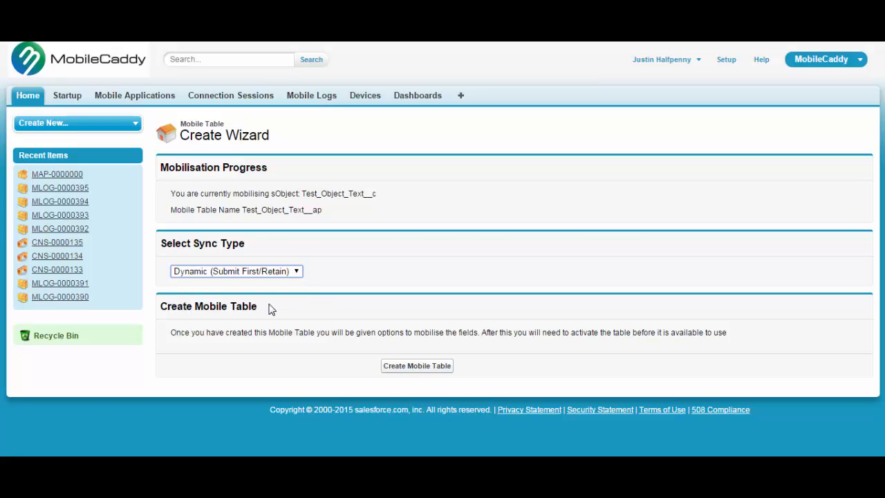
pyautogui.click(435, 372)
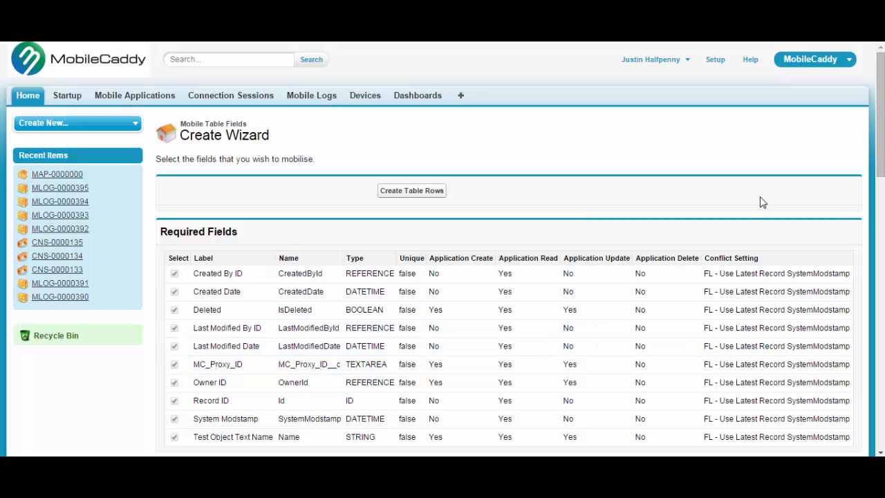
# Include the selectable field Auto Number 1 in the mobile table with Application Read set to Yes.
pyautogui.scroll(-1, 883, 116)
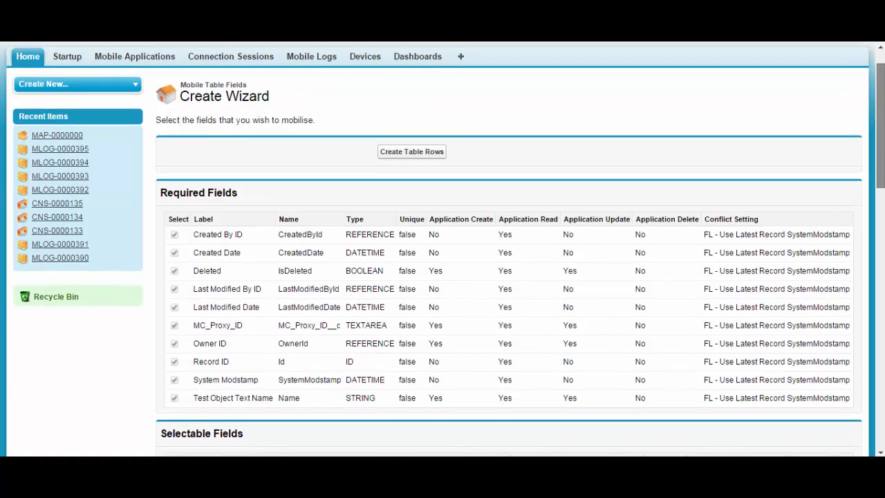
pyautogui.scroll(-1, 880, 125)
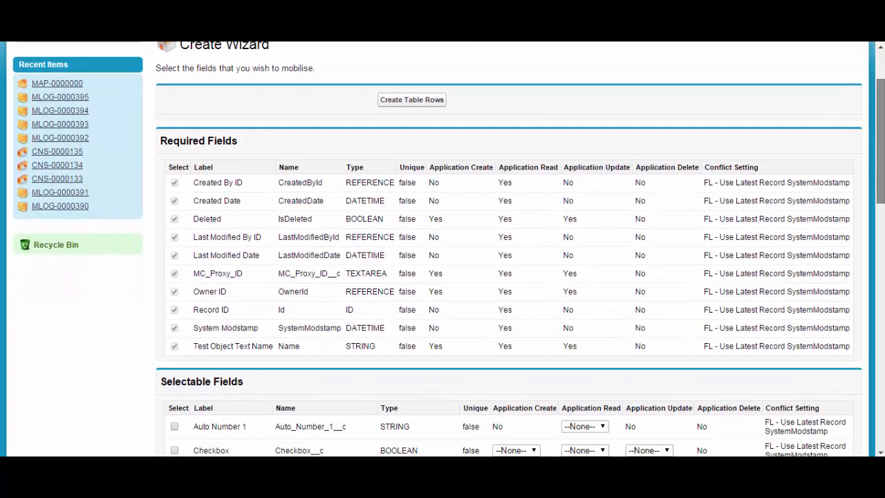
pyautogui.moveTo(881, 141); pyautogui.dragTo(881, 146)
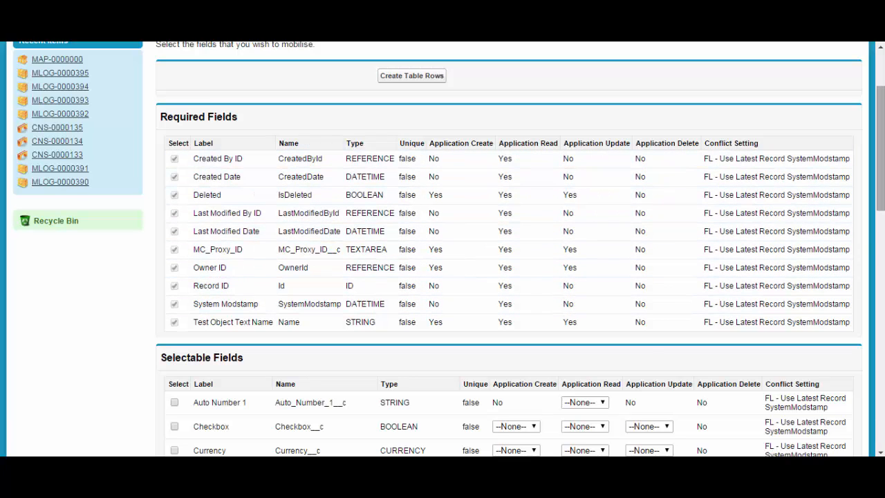
pyautogui.moveTo(880, 172); pyautogui.dragTo(878, 252)
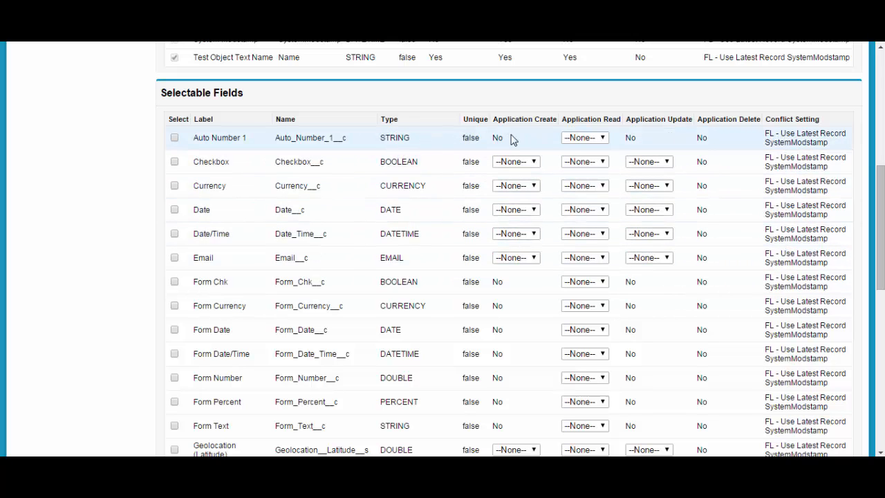
pyautogui.click(601, 141)
pyautogui.click(591, 159)
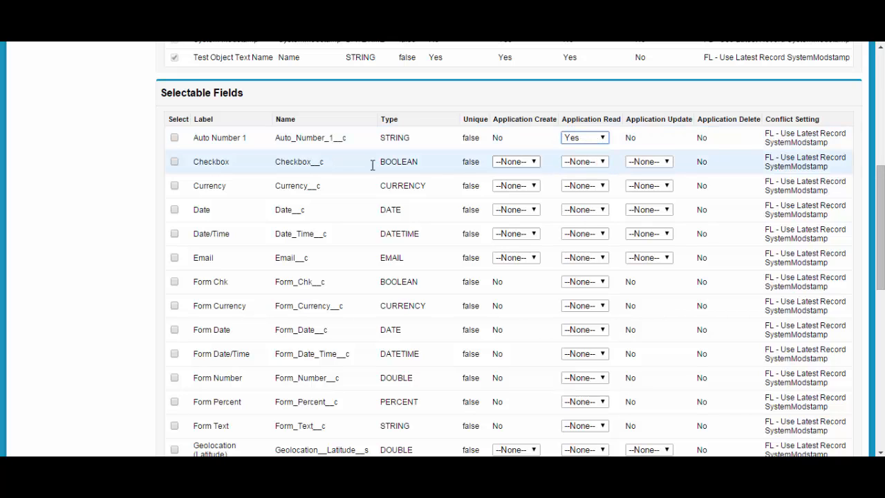
pyautogui.click(174, 137)
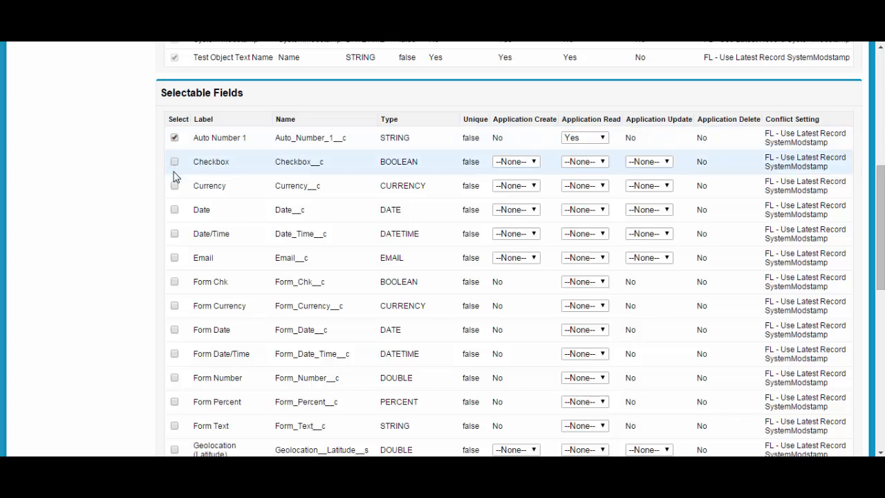
# Include the Checkbox field with Application Create, Application Read and Application Update all set to Yes.
pyautogui.click(175, 163)
pyautogui.click(519, 166)
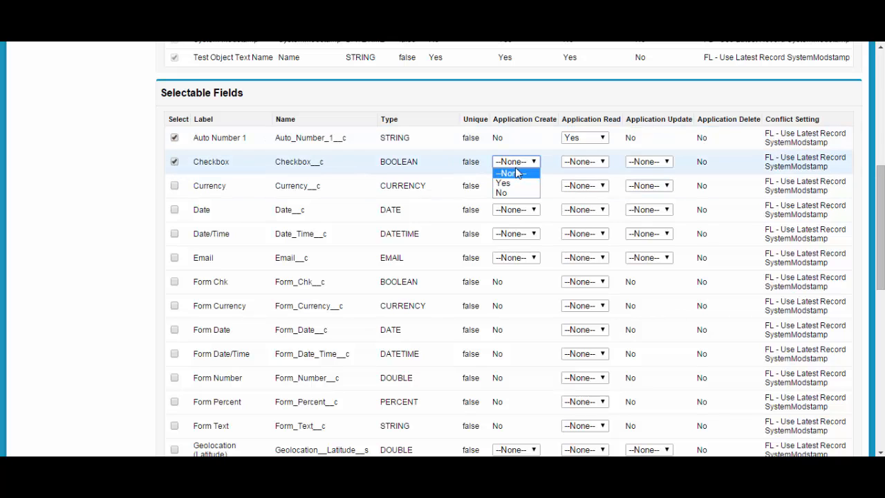
pyautogui.click(518, 181)
pyautogui.click(573, 166)
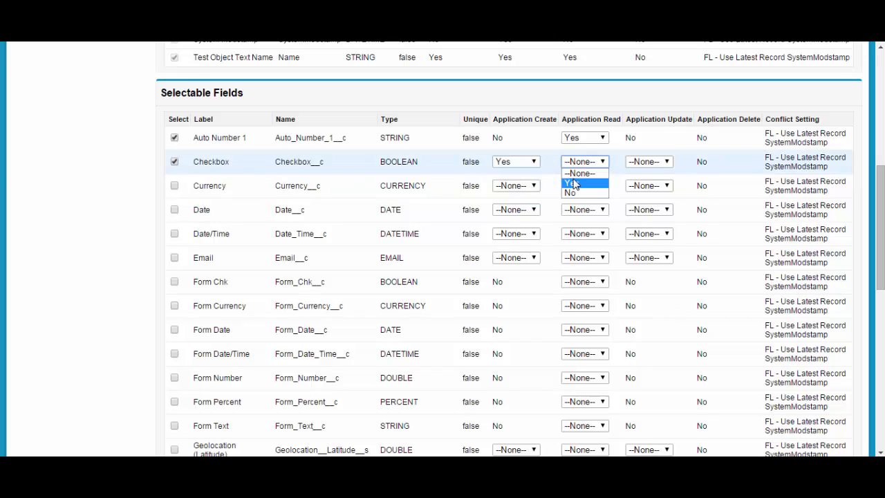
pyautogui.click(576, 183)
pyautogui.click(638, 168)
pyautogui.click(637, 183)
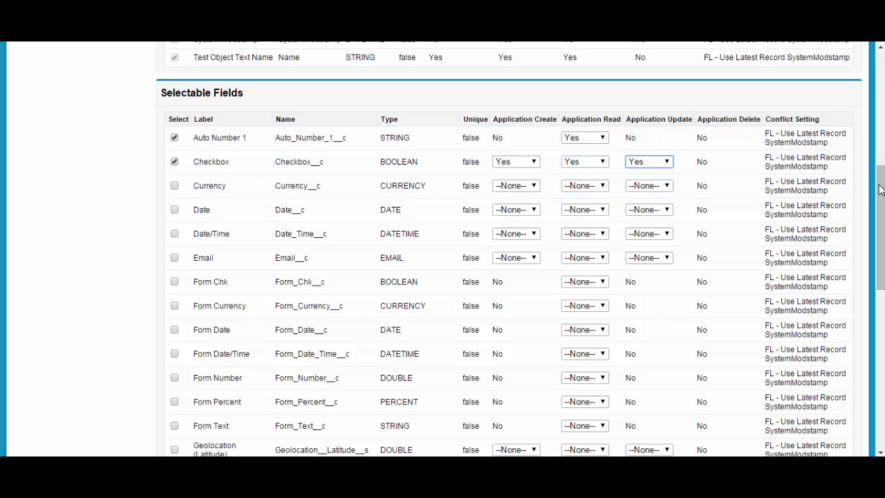
# Create the table rows for the fields chosen for the mobile table.
pyautogui.scroll(-6, 524, 152)
pyautogui.scroll(-1, 484, 359)
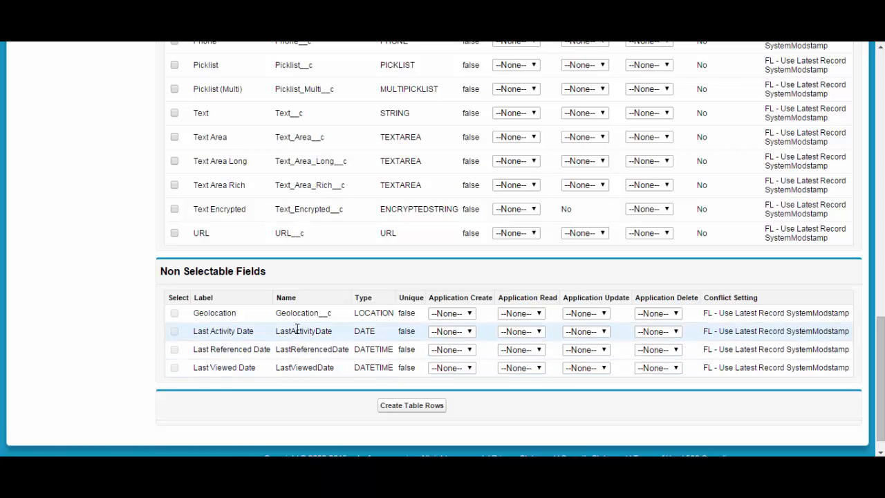
pyautogui.click(411, 406)
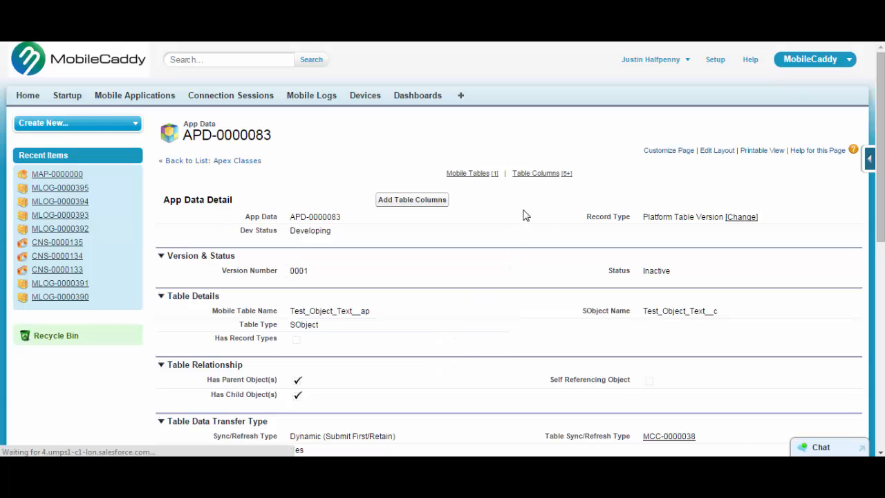
# Open the mobile table record related to the new app data record and start its activation.
pyautogui.moveTo(535, 176)
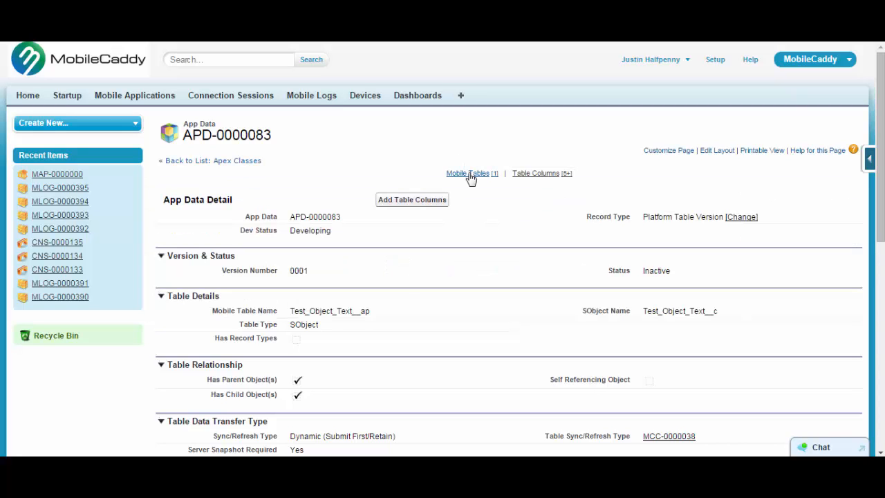
pyautogui.moveTo(470, 177)
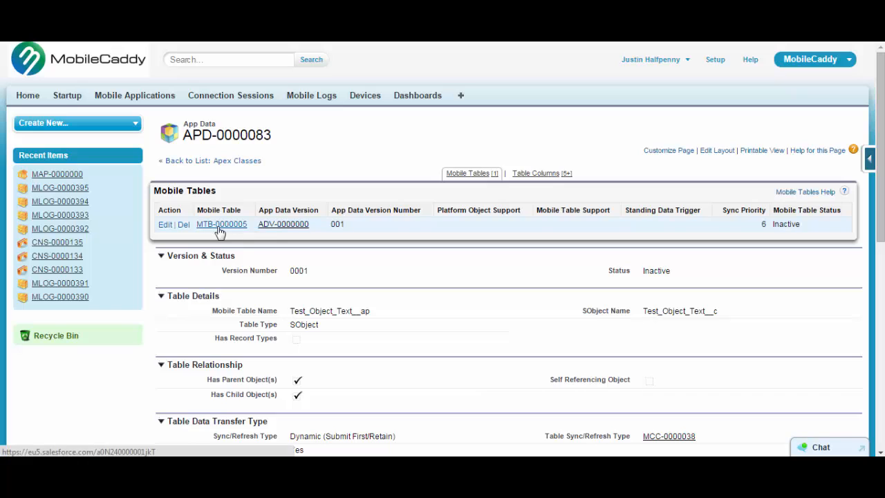
pyautogui.click(220, 227)
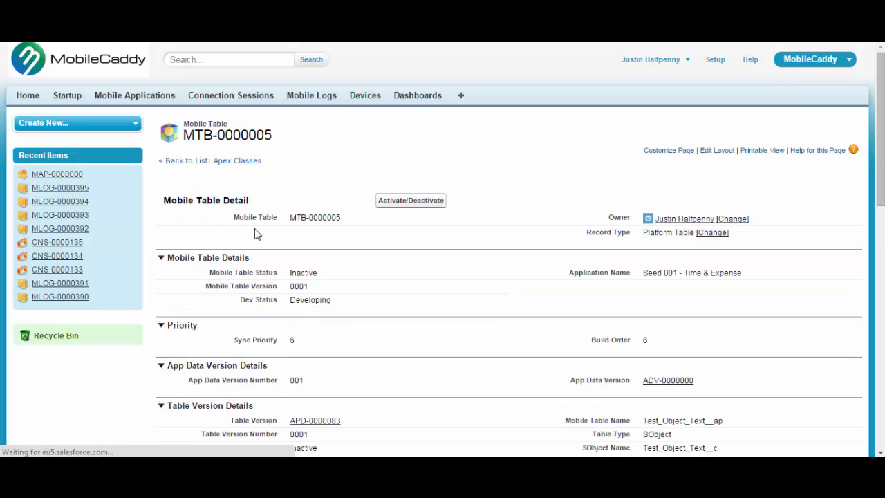
pyautogui.click(409, 201)
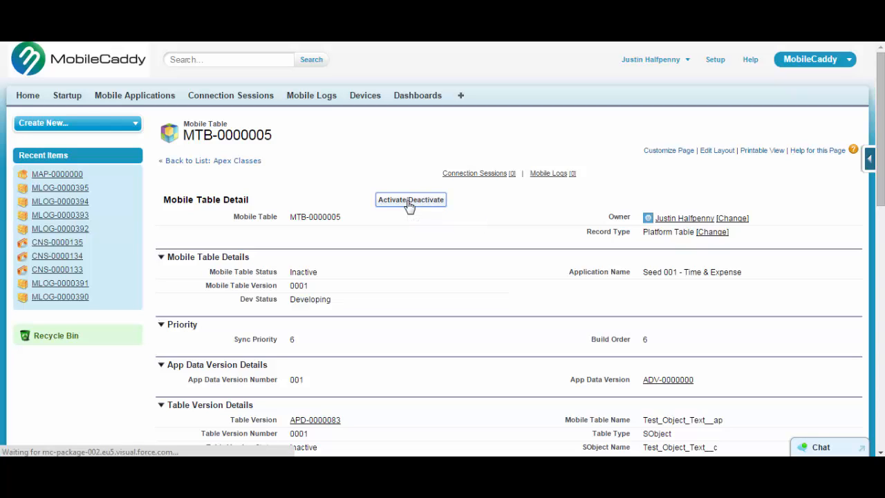